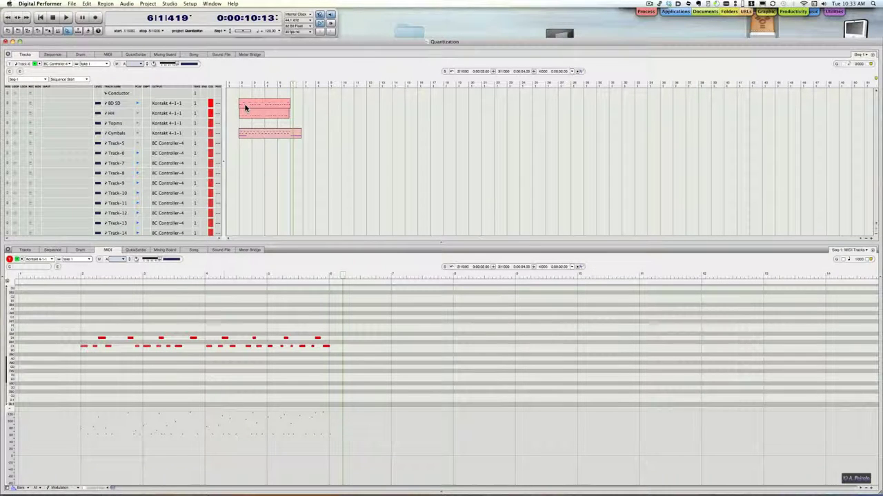
- Select all notes of the BD SD track in the MIDI editor
left_click(245, 108)
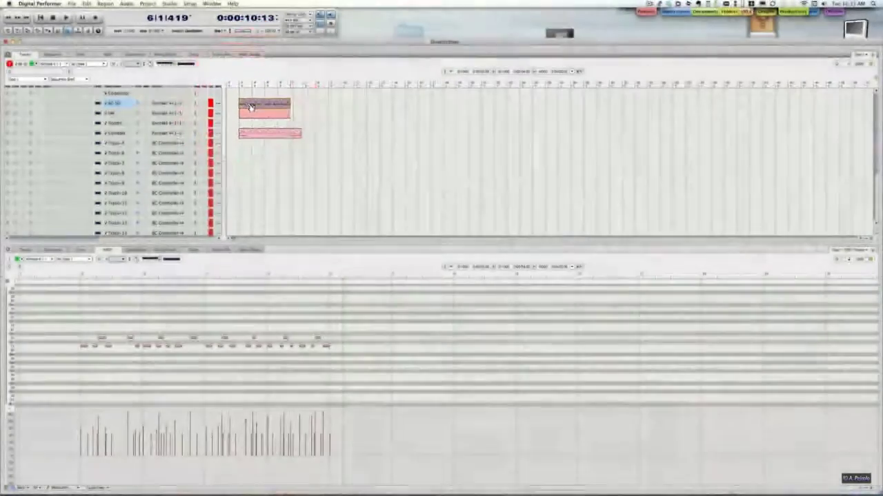
left_click(195, 301)
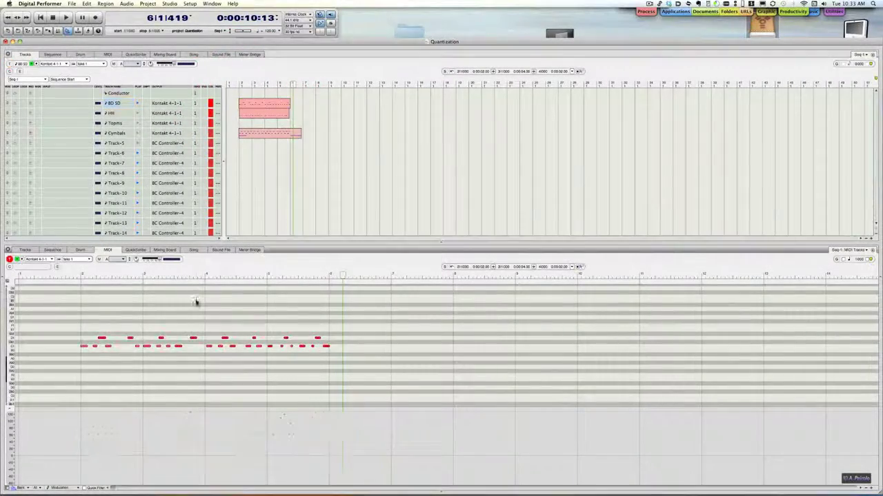
left_click_drag(64, 307, 357, 376)
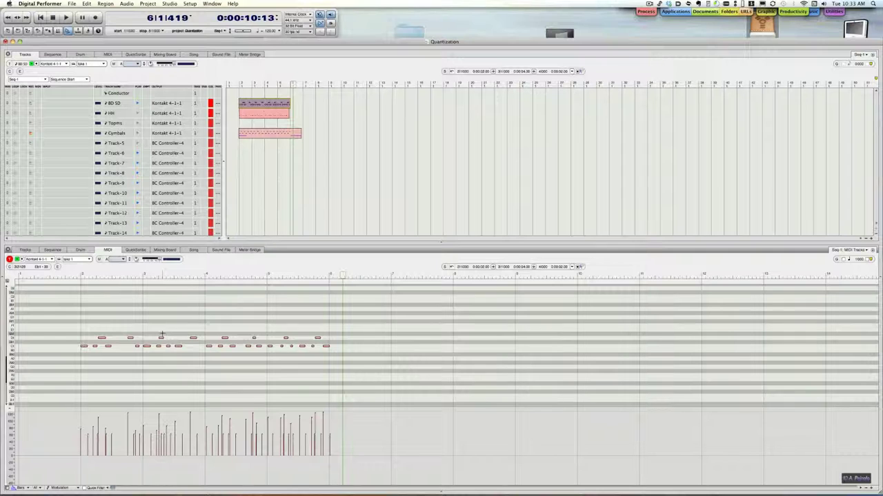
- Open the Quantize settings for the selected notes and choose Notes as what to quantize
key("super")
key("super+0")
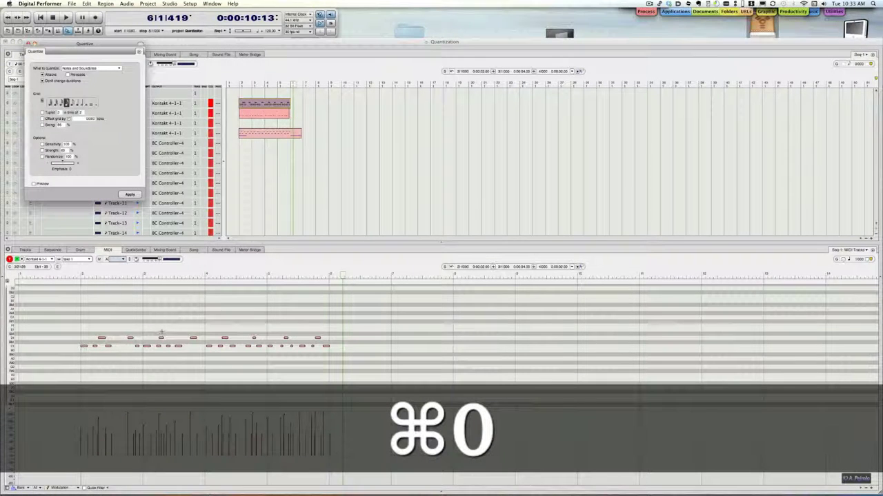
left_click_drag(72, 44, 322, 149)
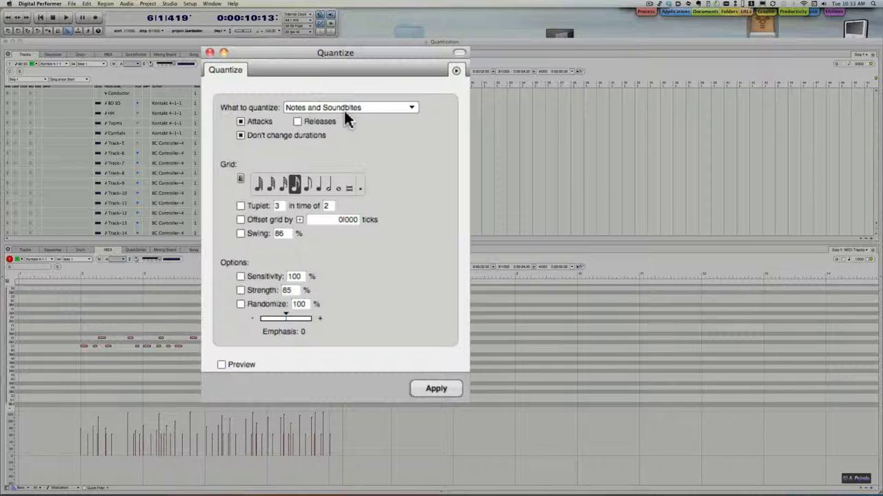
left_click(386, 107)
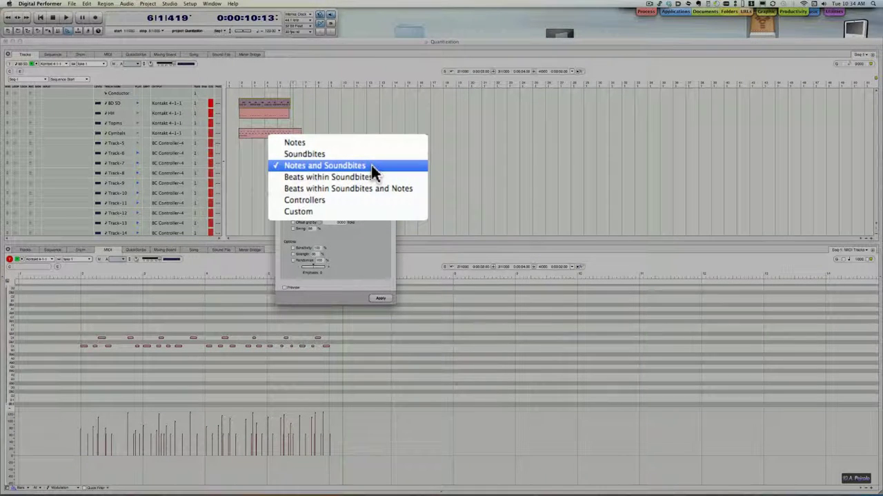
left_click(313, 142)
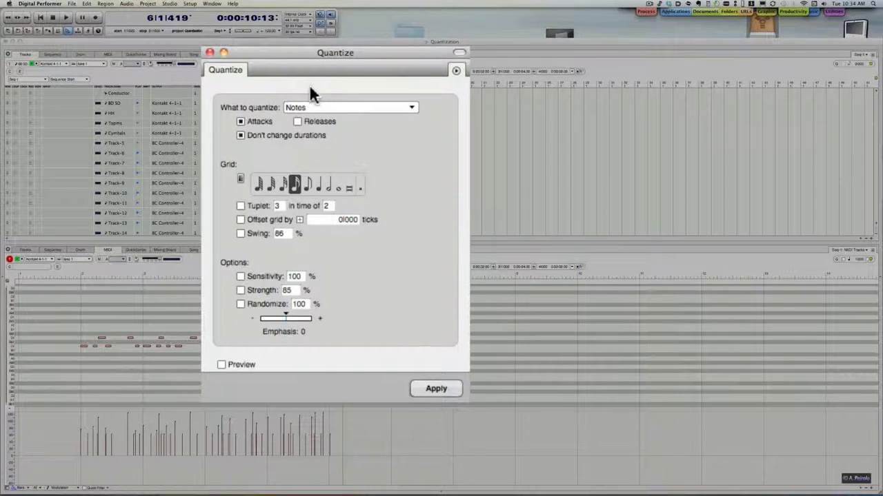
- Quantize the attacks of the selected BD SD notes to the sixteenth-note grid without changing durations
left_click(240, 134)
left_click(428, 390)
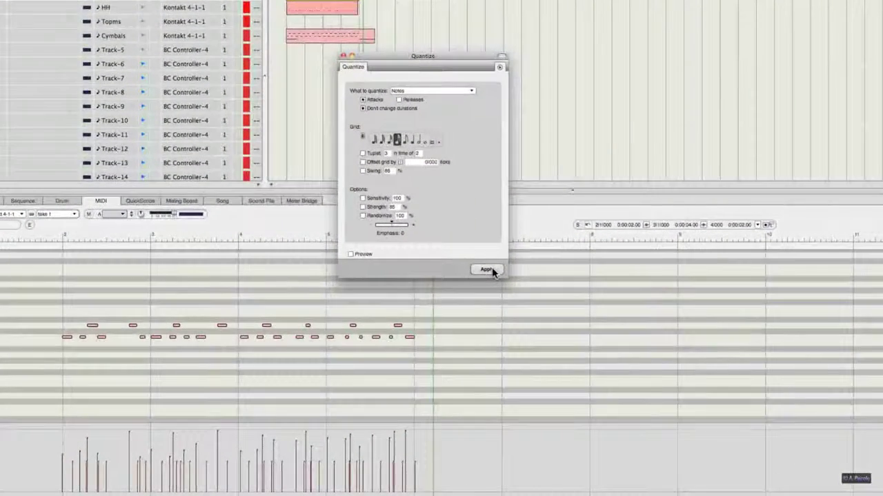
left_click(486, 270)
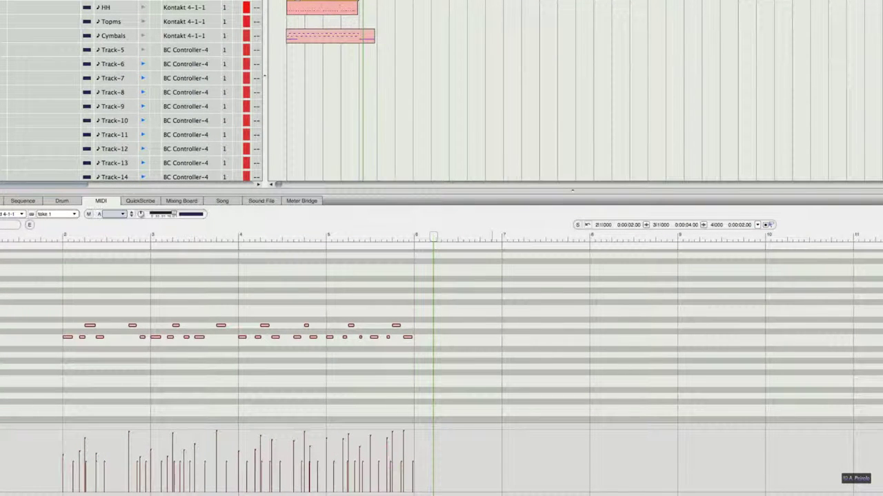
- Play the quantized drum part from the start and undo the quantization
key("Return")
key("space")
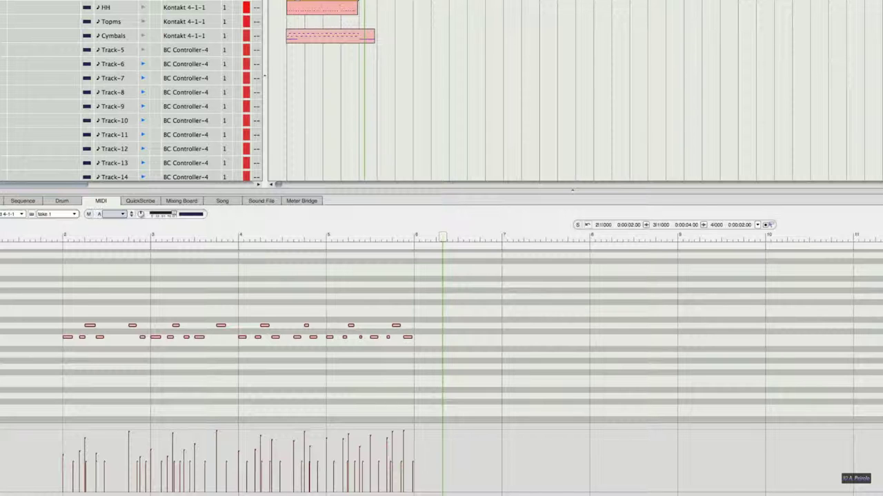
key("super+z")
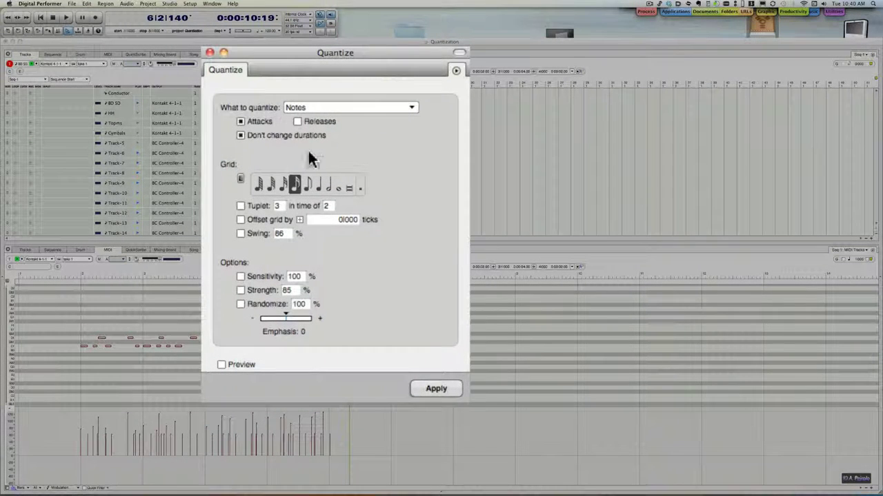
- Quantize the selected BD SD notes to the quarter-note grid and play the result from just before bar 2
left_click(319, 186)
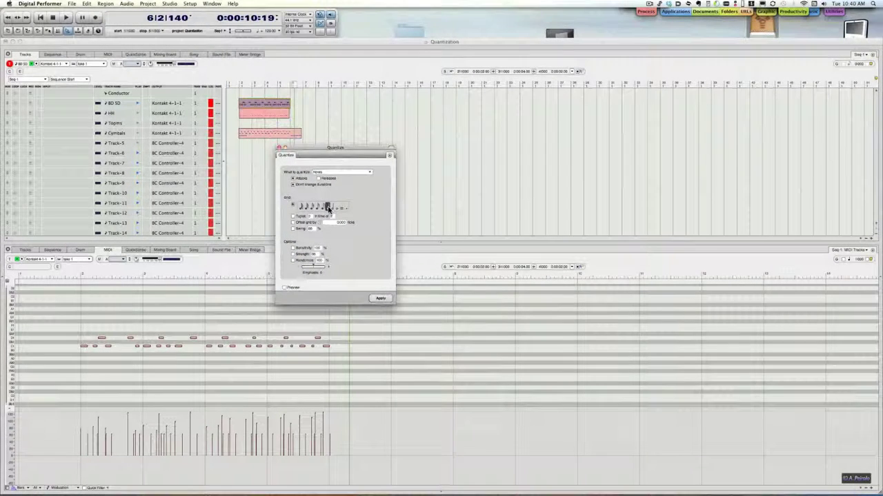
left_click(380, 298)
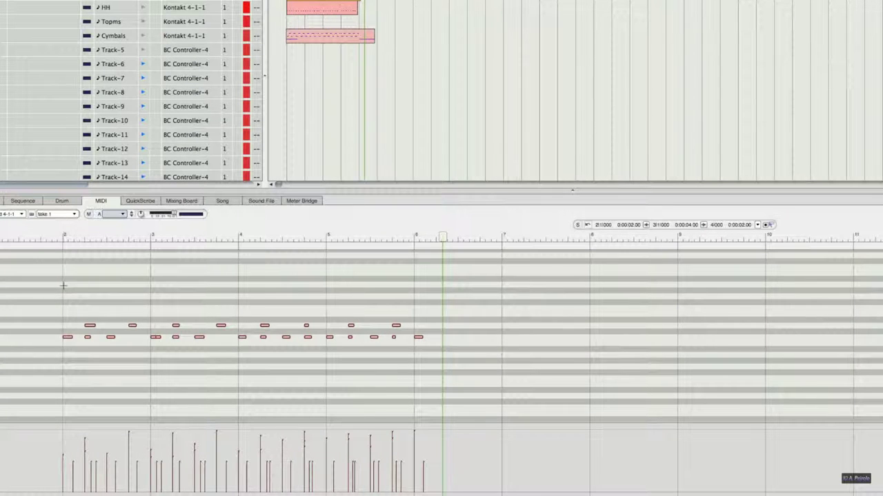
left_click(31, 231)
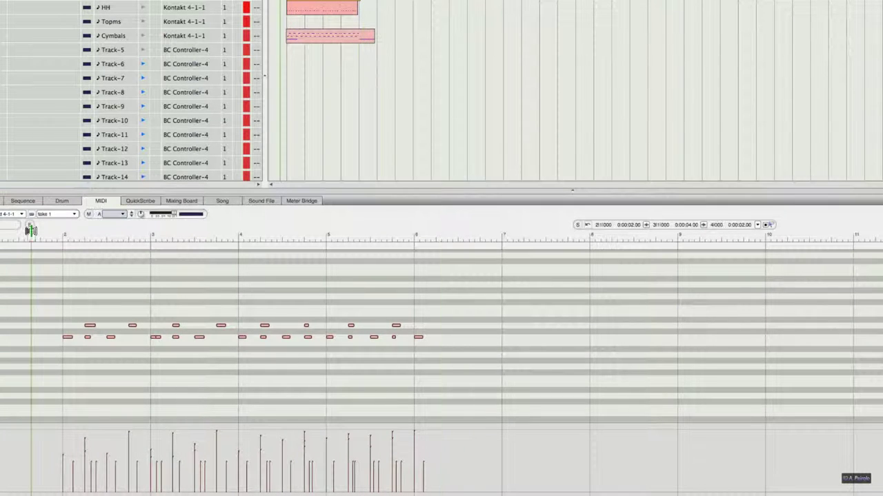
key("space")
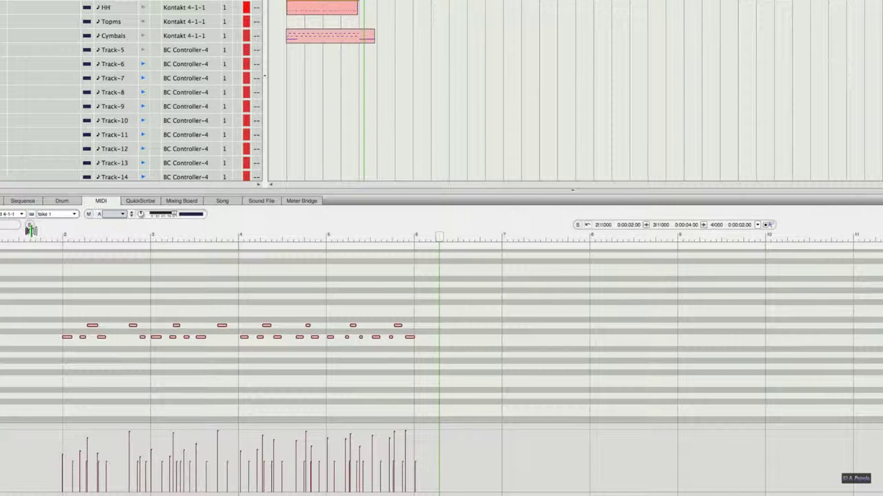
- Quantize the selected BD SD notes to the sixteenth-note grid
key("q")
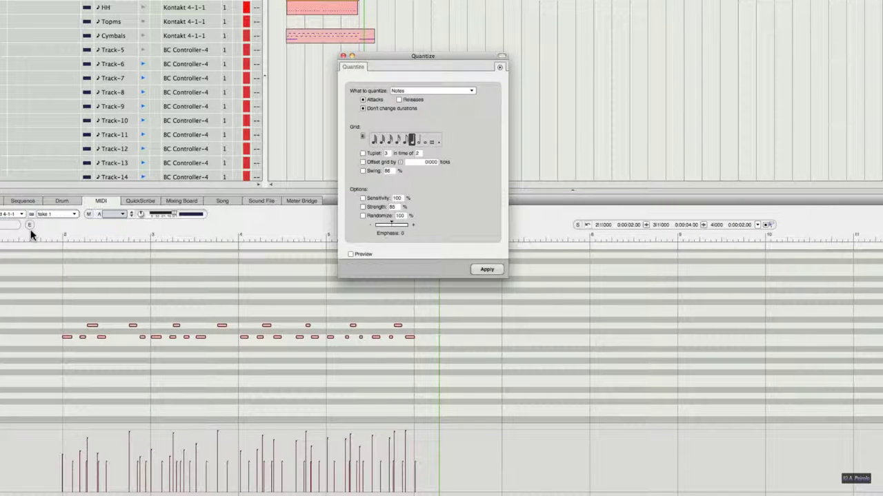
left_click(397, 141)
left_click(487, 269)
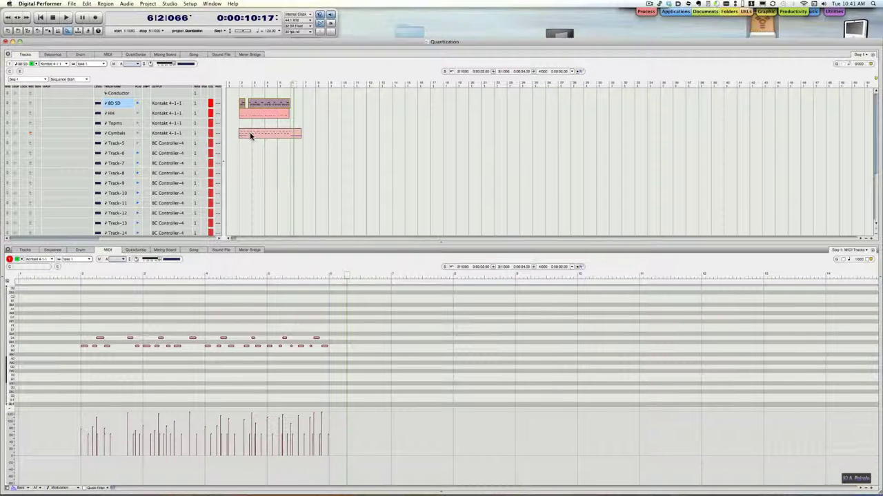
- Enable playback of the HH track and quantize its part to the sixteenth-note grid
left_click(138, 113)
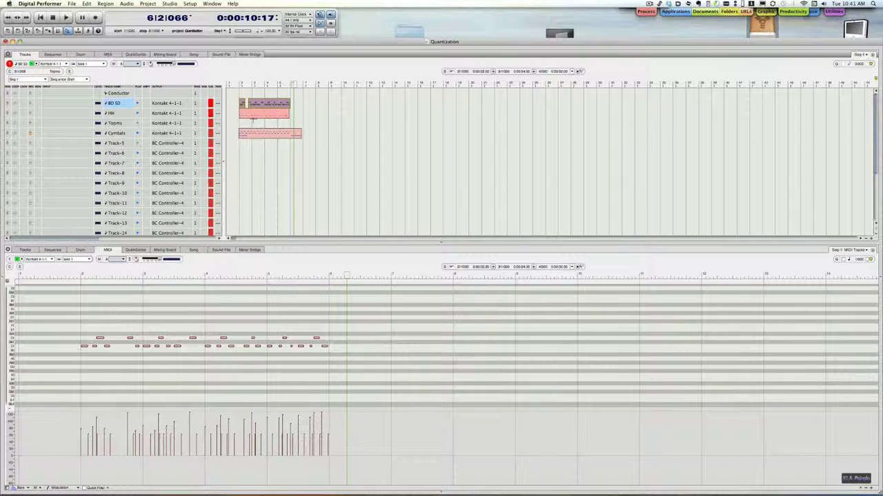
left_click(255, 115)
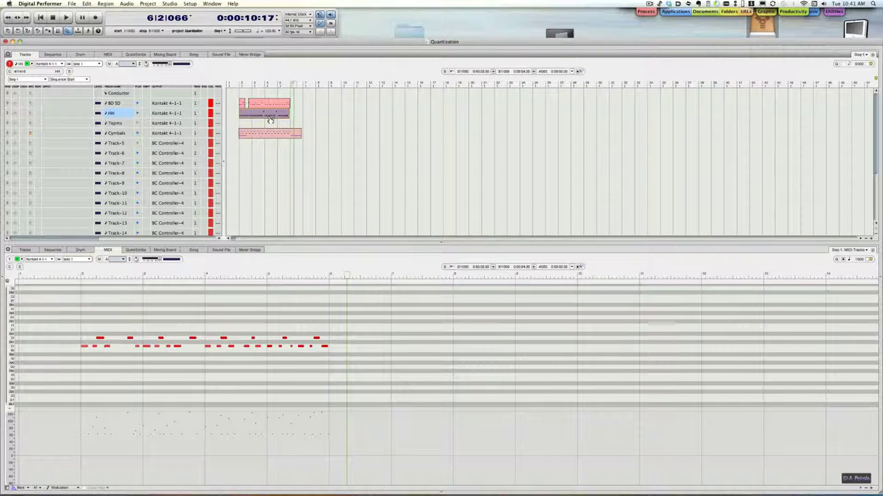
key("alt+0")
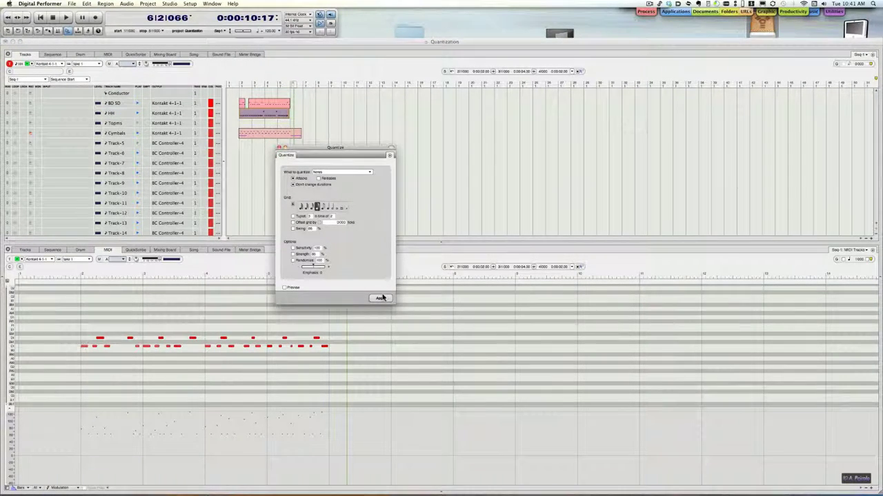
left_click(382, 298)
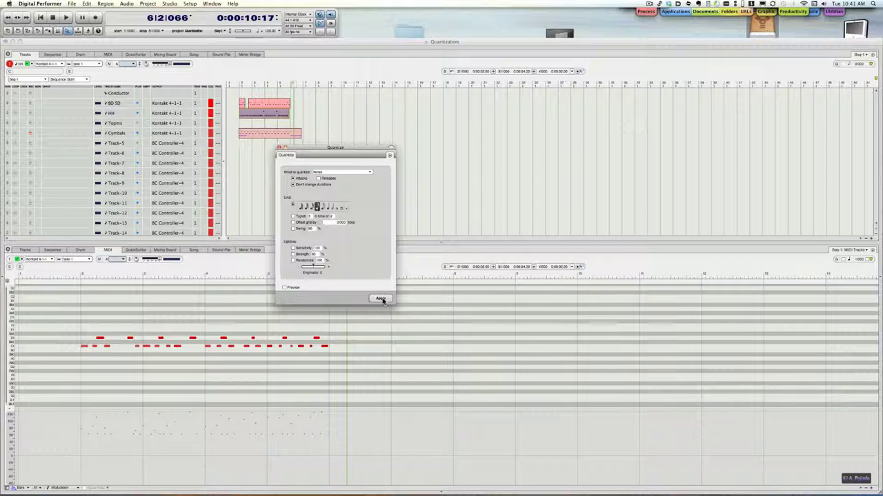
- Quantize the Cymbals part to the sixteenth-note grid and play the drum tracks from just before bar 2
left_click(269, 134)
key("alt+0")
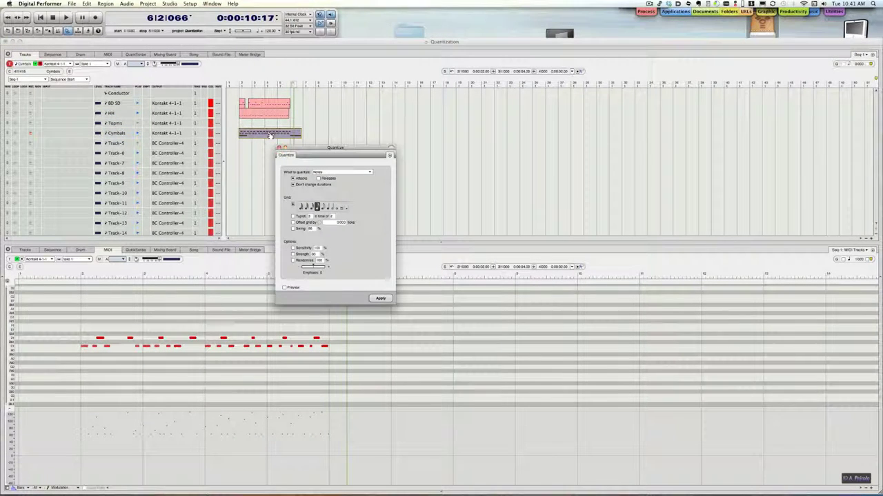
left_click(381, 297)
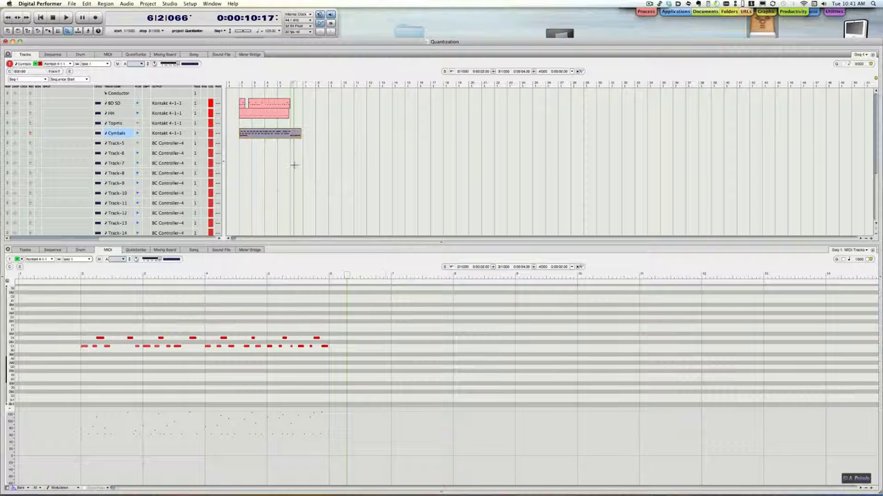
left_click(236, 82)
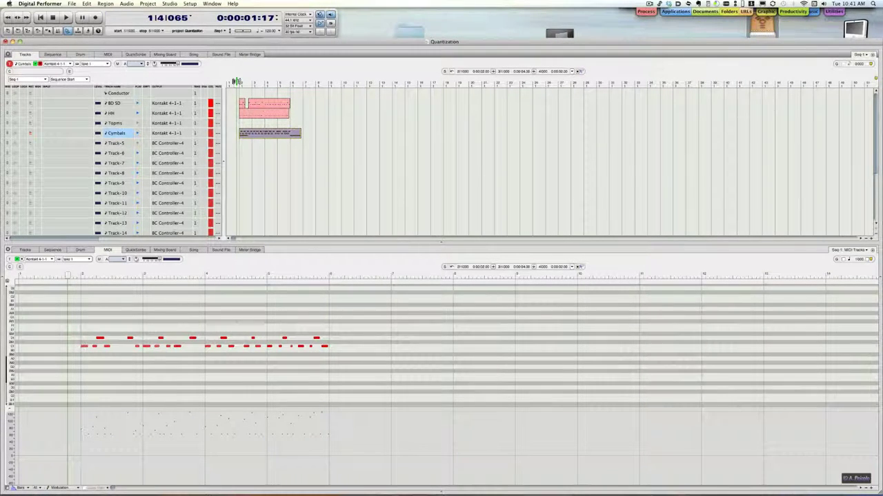
key("space")
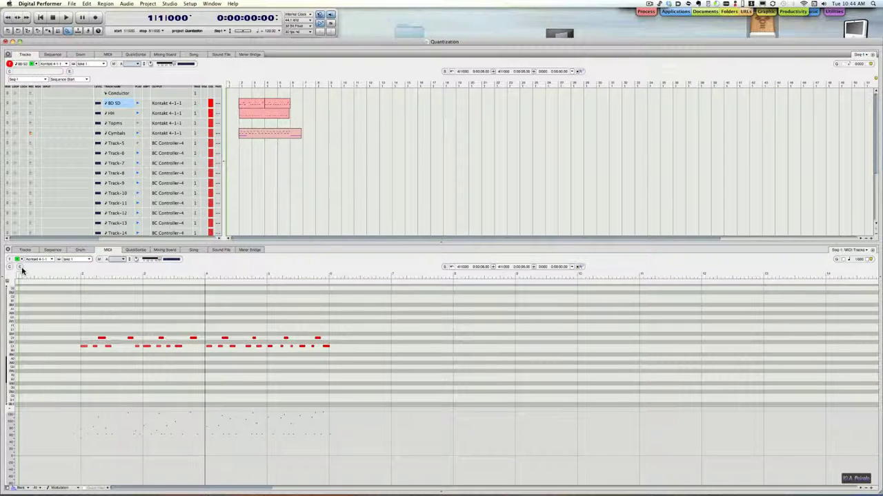
- Reveal the sidebar and display the Channel Strip in it
left_click_drag(3, 276, 77, 276)
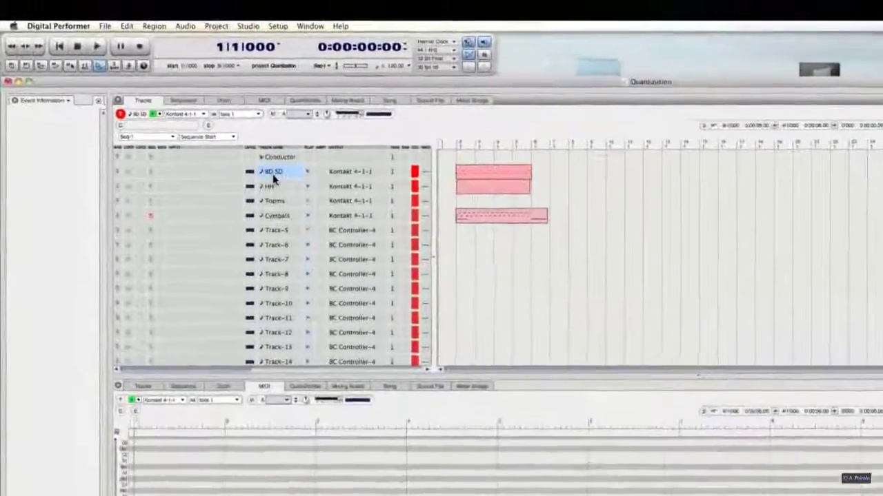
left_click(28, 102)
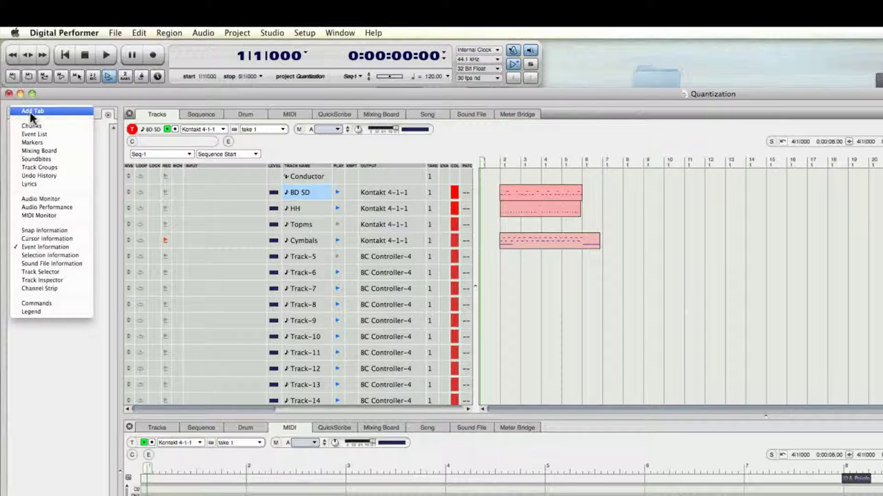
left_click(27, 289)
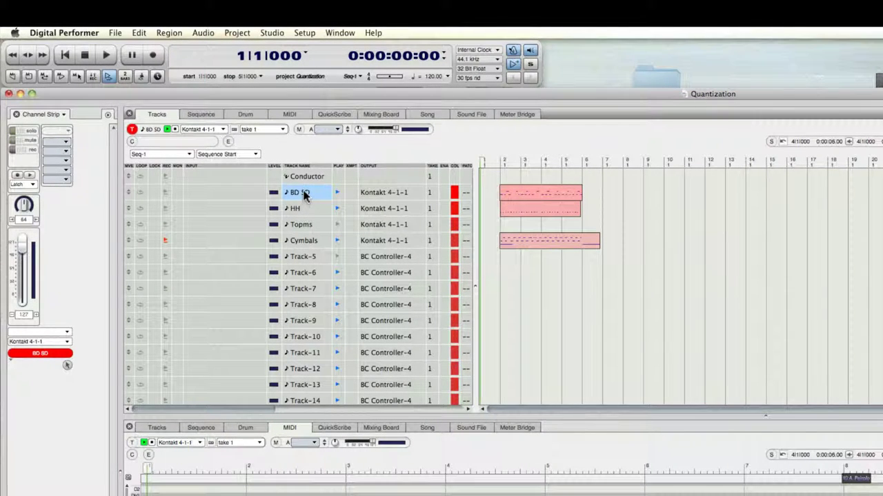
- View the channel strips of the HH, Topms and Cymbals tracks in turn
left_click(301, 209)
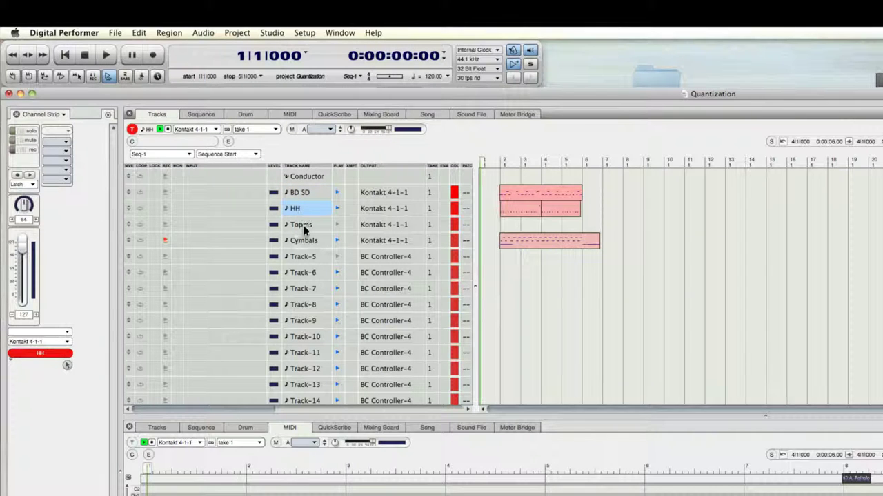
left_click(304, 228)
left_click(304, 242)
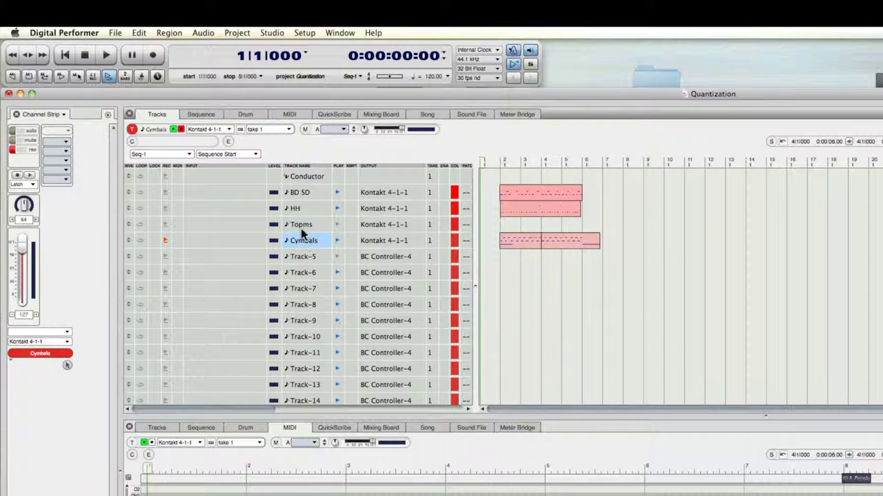
- Add the Quantize plug-in to the first empty insert of the BD SD track
left_click(300, 194)
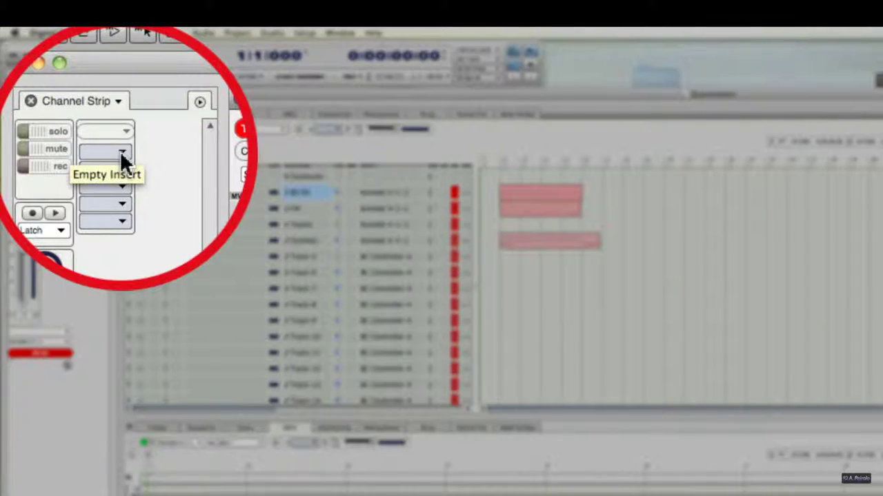
left_click(113, 144)
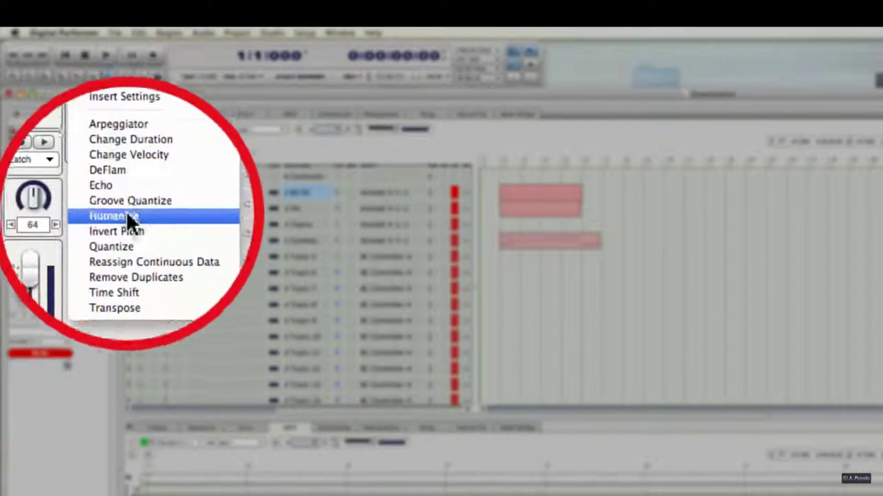
left_click(127, 228)
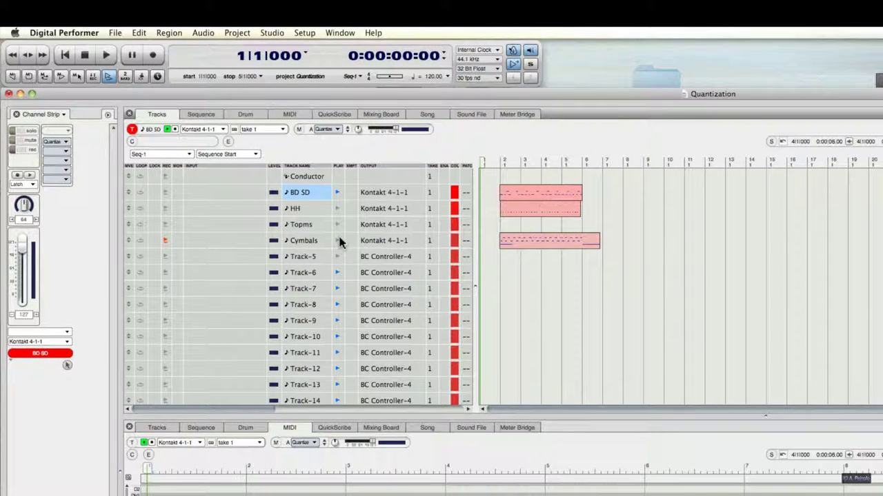
- Play the BD SD track from just before bar 2 and open its Quantize insert
left_click(488, 160)
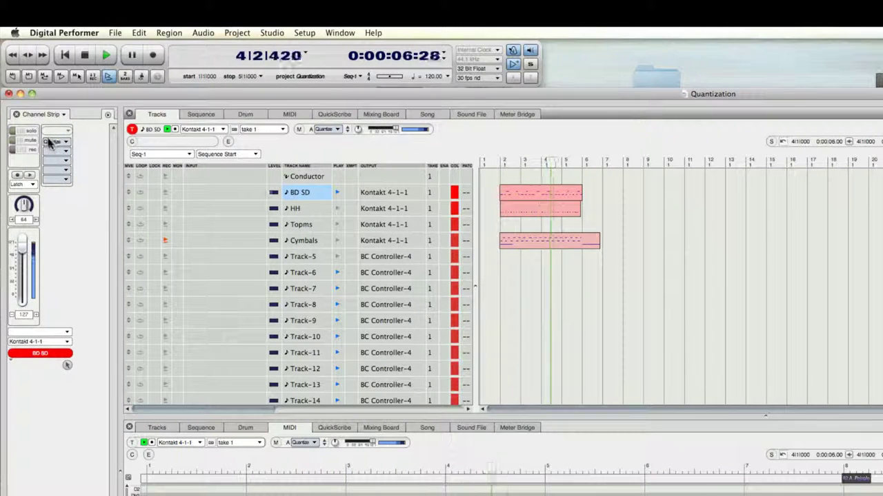
double_click(52, 141)
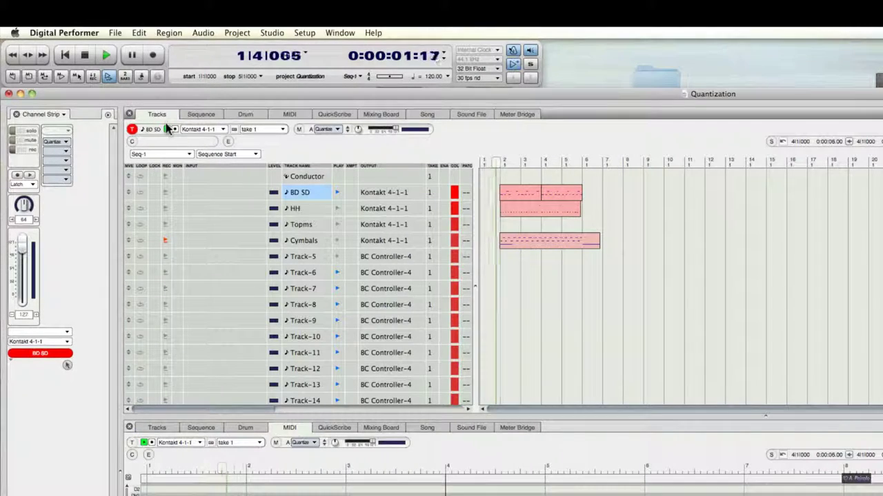
- Set the grid of the BD SD track's Quantize insert to 16th notes and close its effects window
left_click(57, 140)
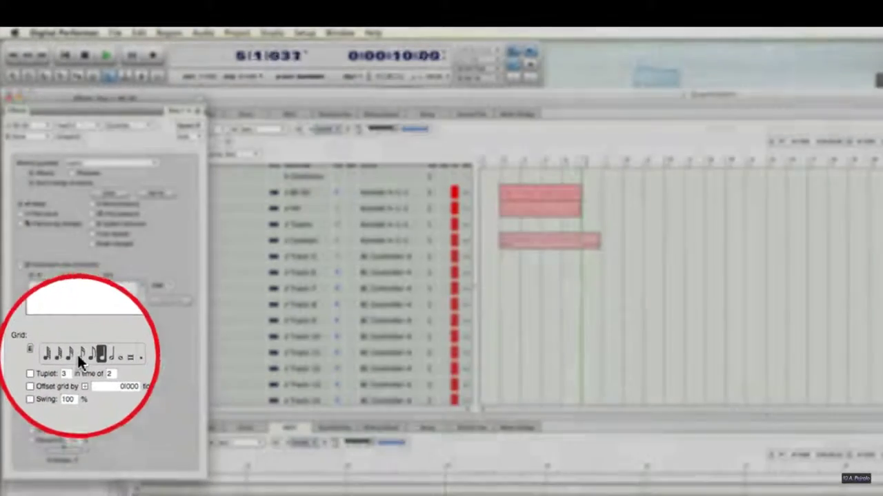
left_click(70, 354)
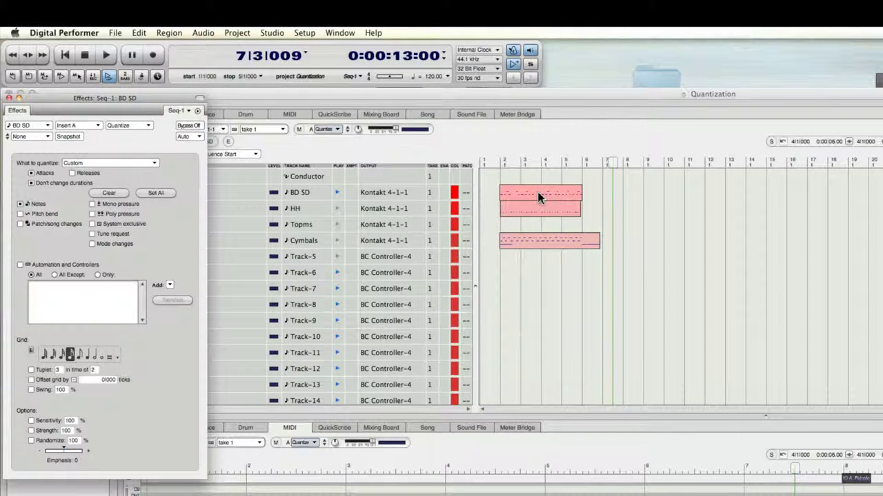
left_click(9, 99)
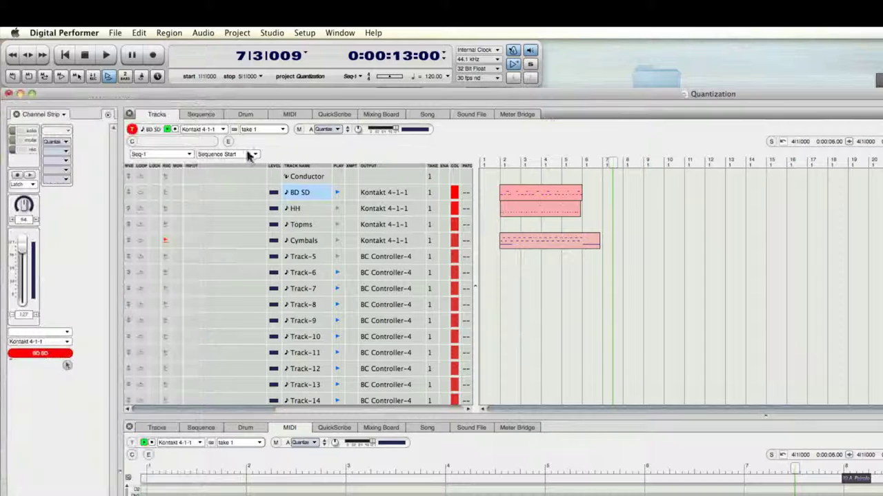
- Add the Quantize plug-in with a 16th-note grid to the first insert of the HH track
left_click(312, 211)
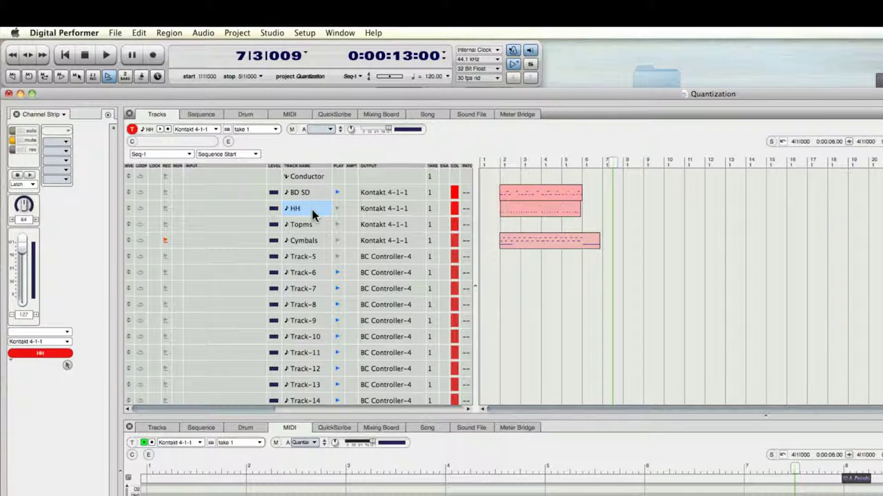
left_click(61, 141)
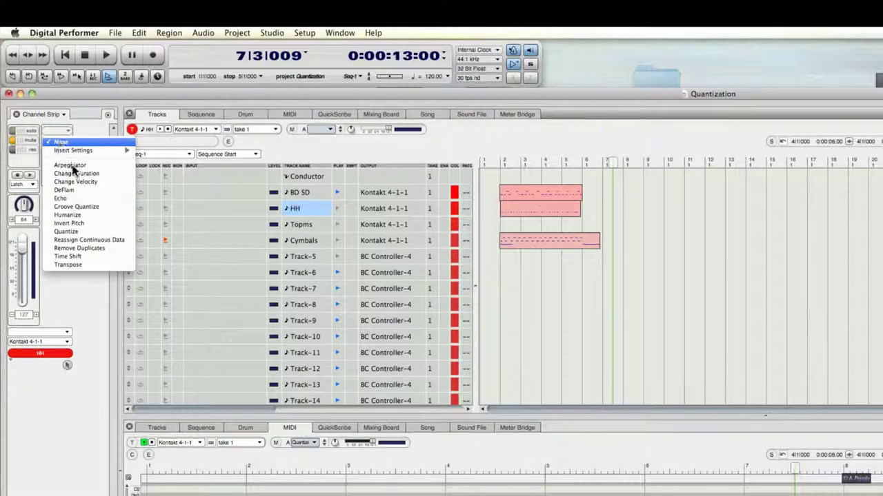
left_click(85, 234)
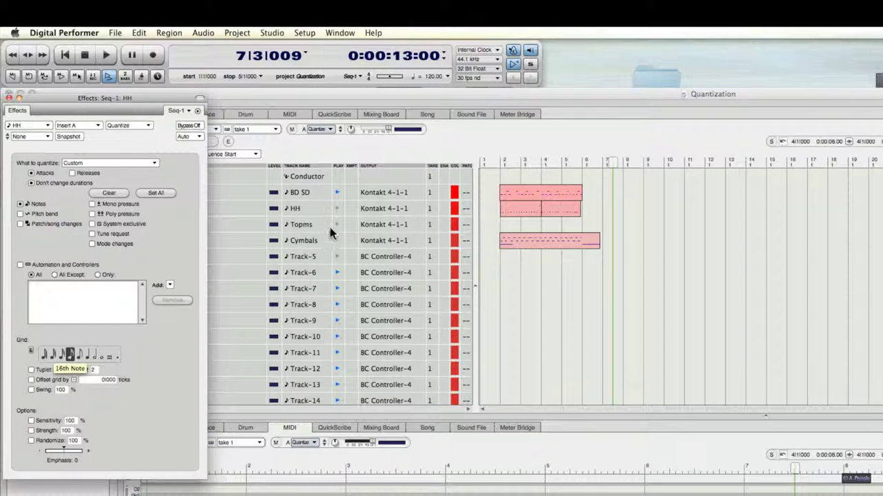
- Add the Quantize plug-in to the first insert of the Cymbals track
left_click(312, 243)
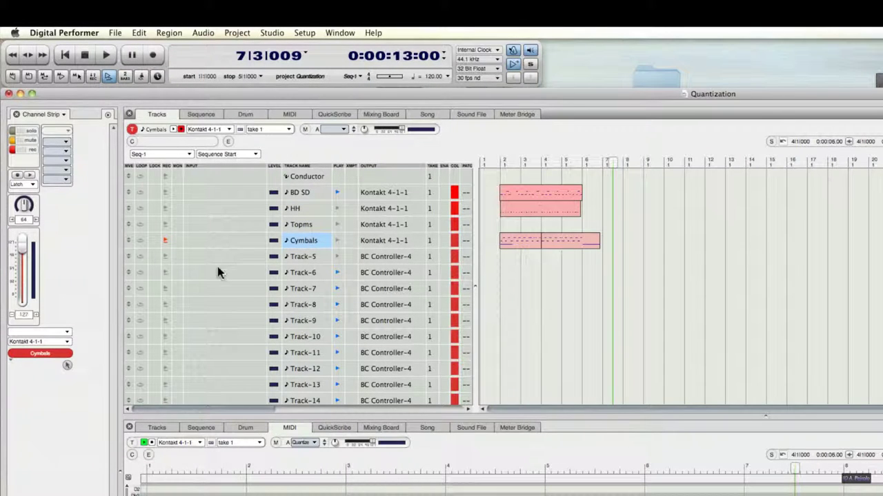
left_click(61, 141)
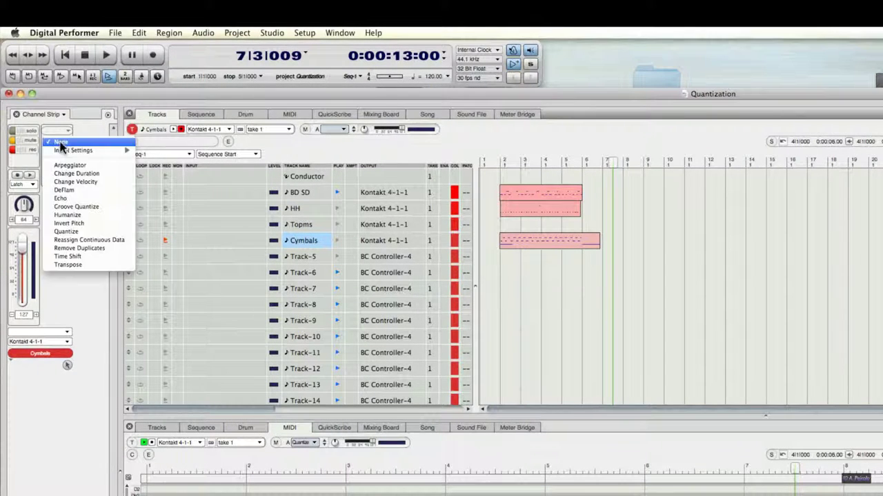
left_click(77, 232)
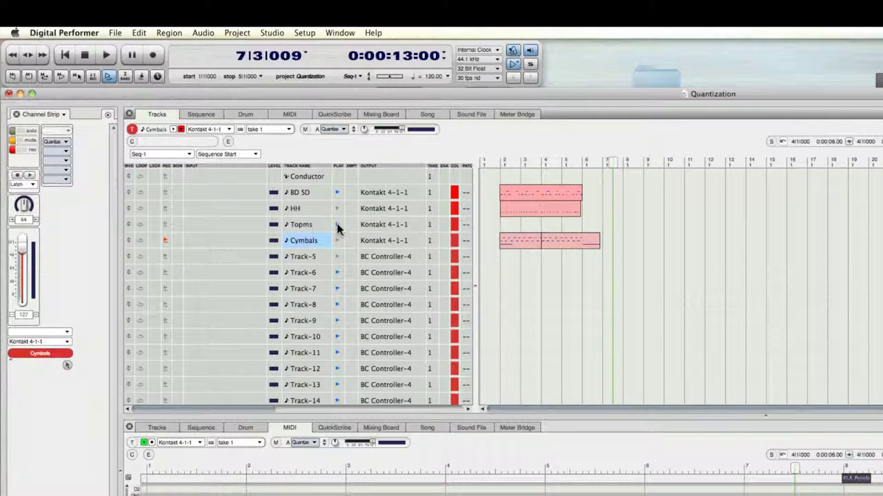
- Enable playback of the muted drum tracks, including Cymbals, play the sequence from bar 1, and stop just after bar 7
left_click(337, 243)
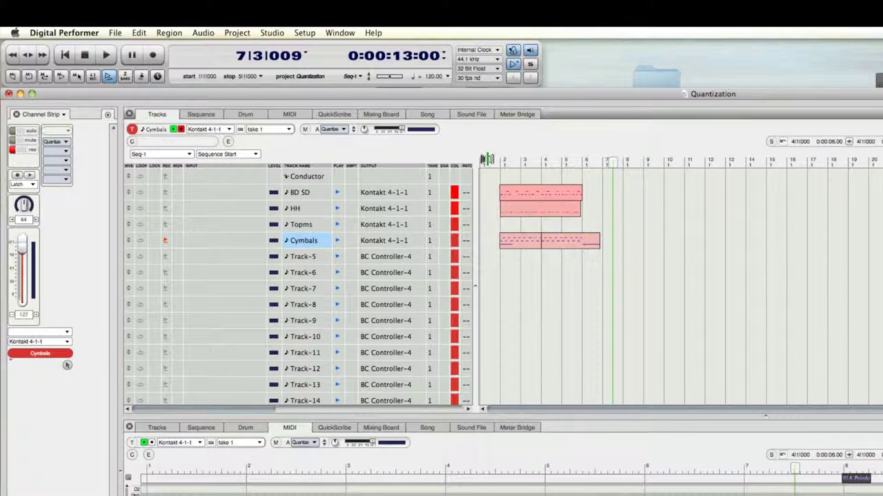
left_click(485, 160)
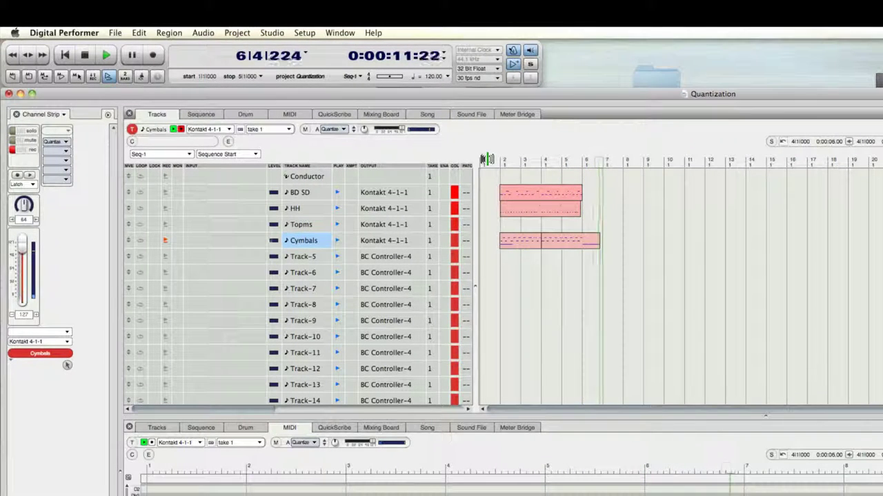
key("space")
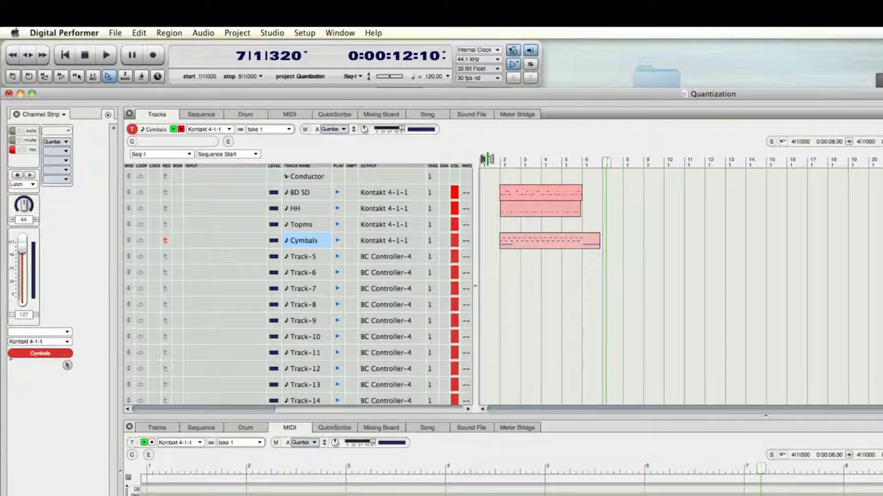